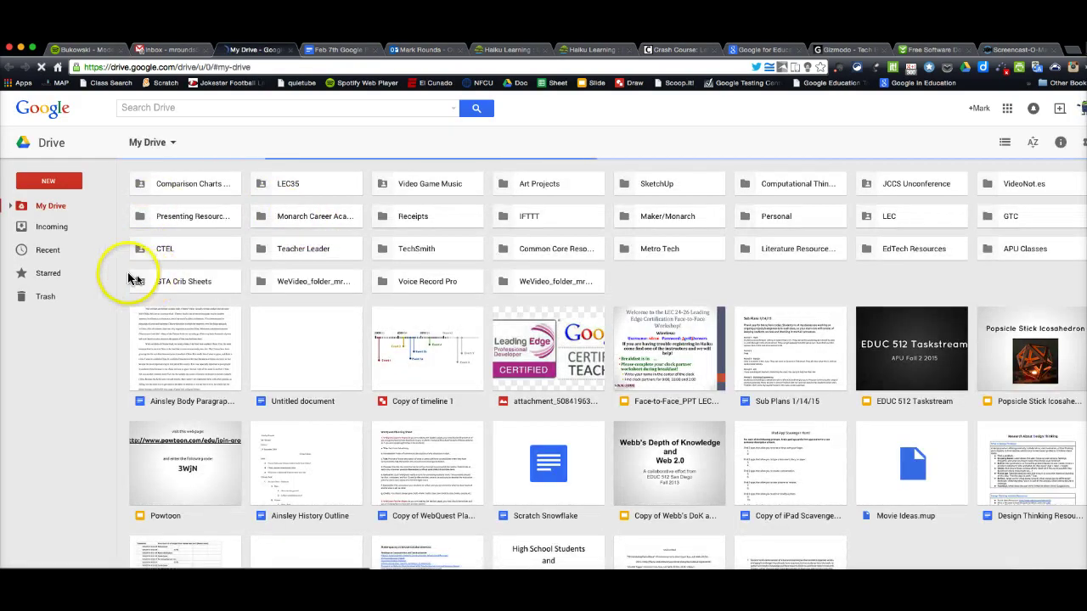
Create a new Google Slides presentation with the Light Gradient theme.
click(65, 185)
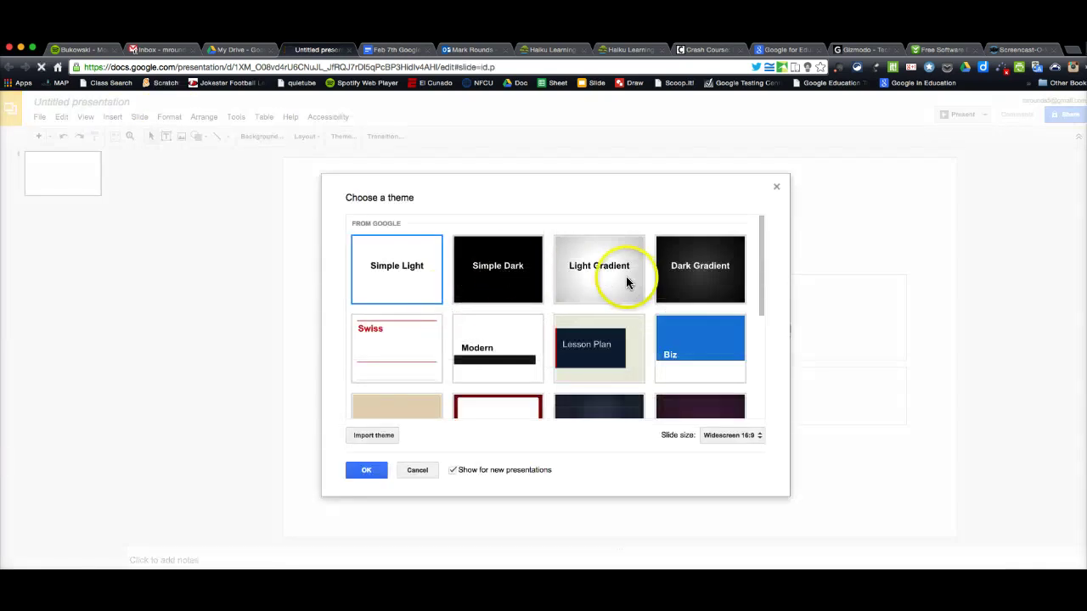
click(627, 285)
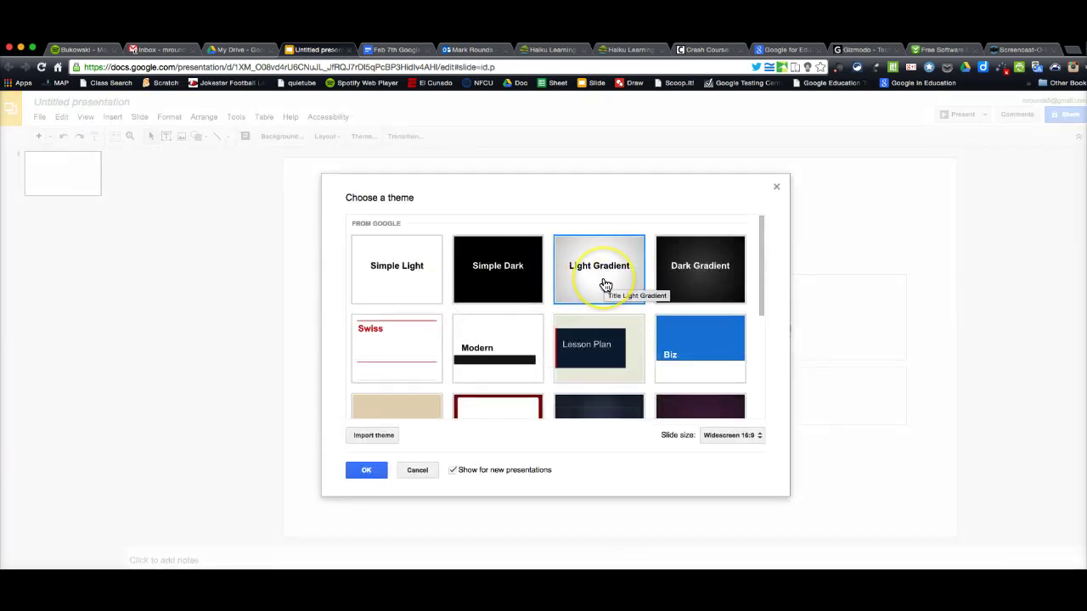
click(365, 473)
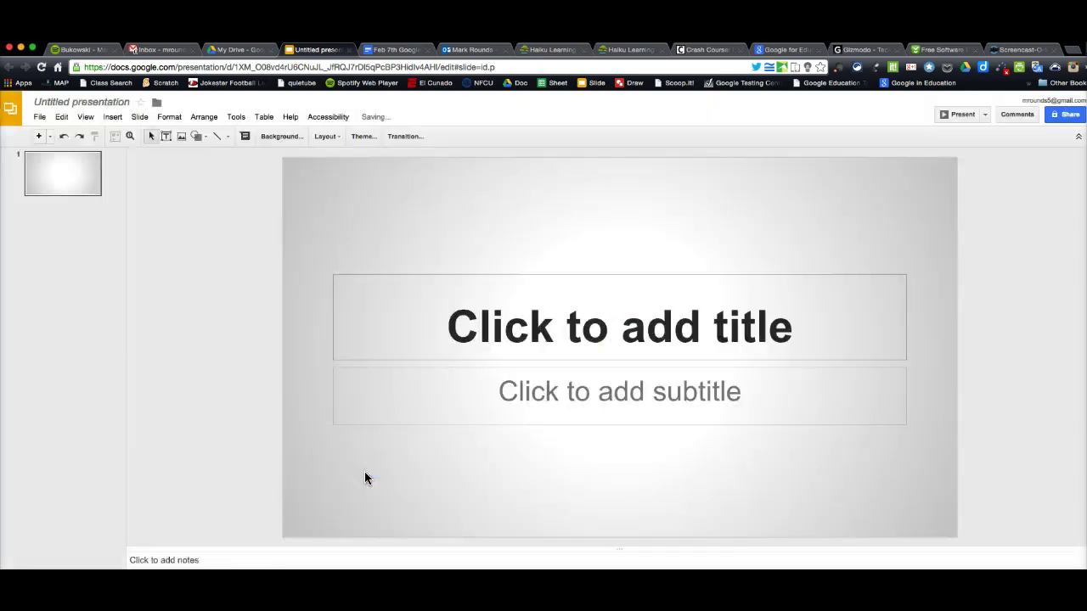
Look at the options for importing slides, including uploading a file from the computer, and leave without importing anything.
click(234, 119)
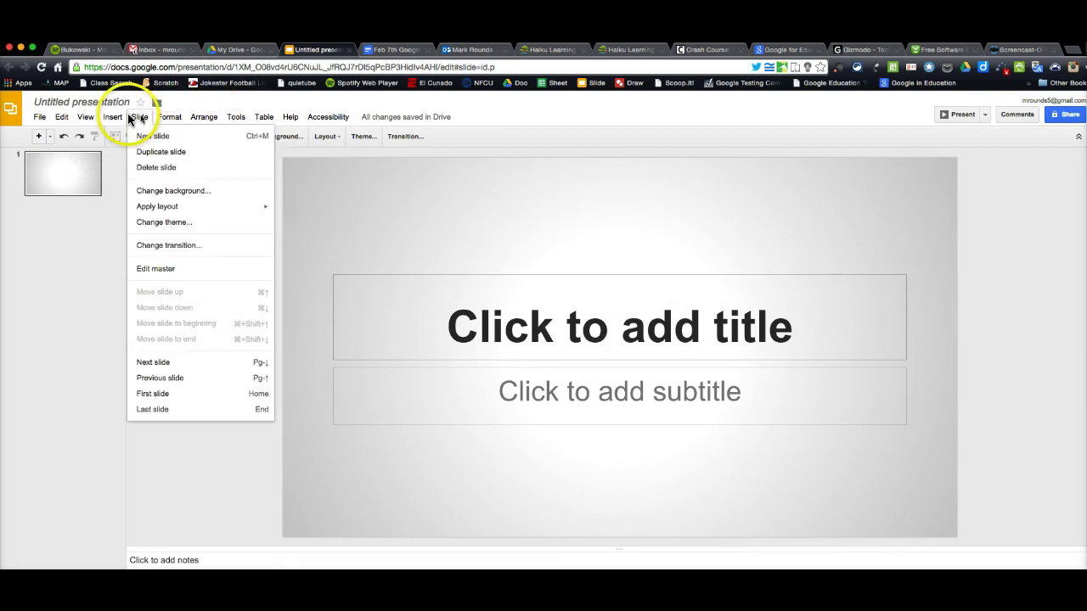
click(112, 119)
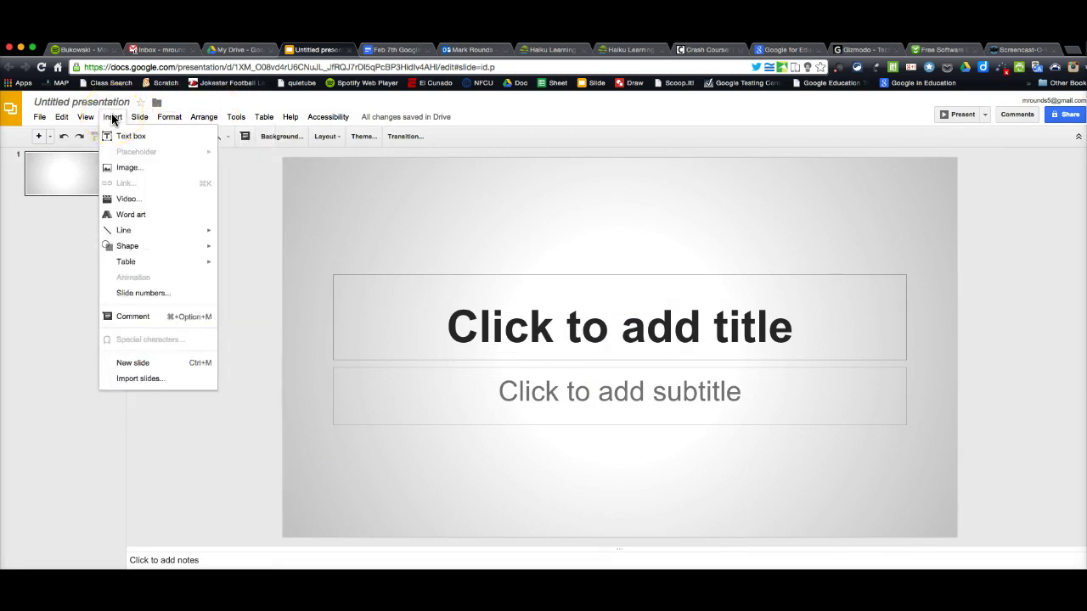
click(141, 380)
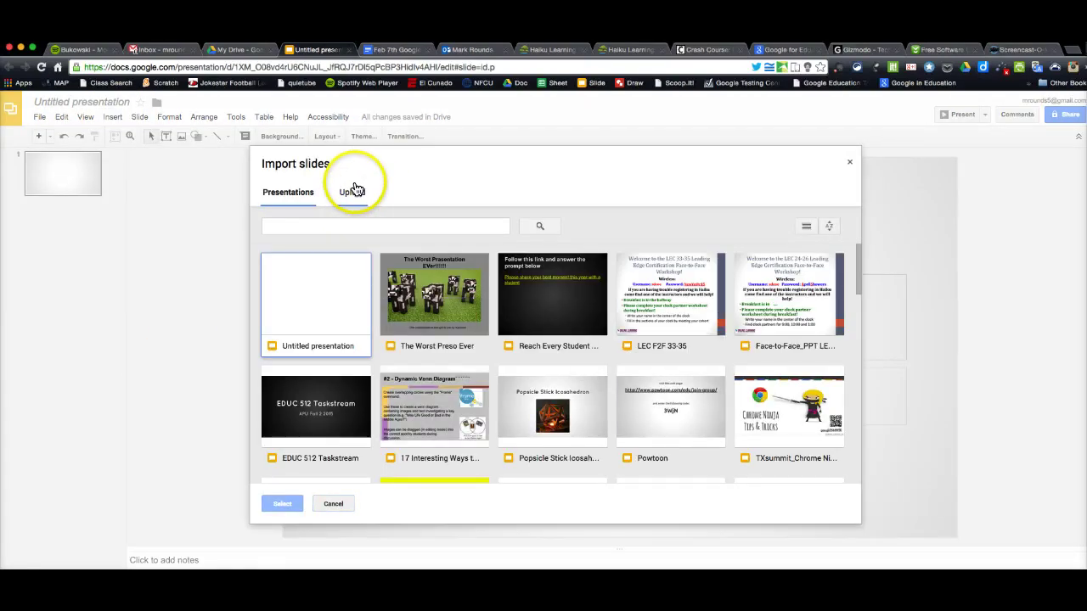
click(352, 193)
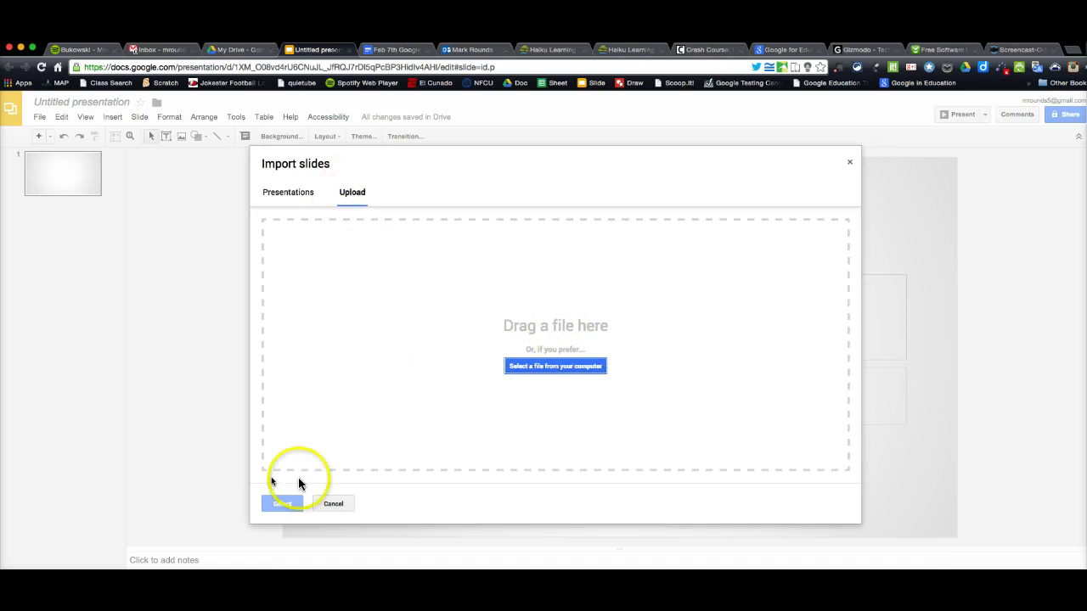
click(335, 505)
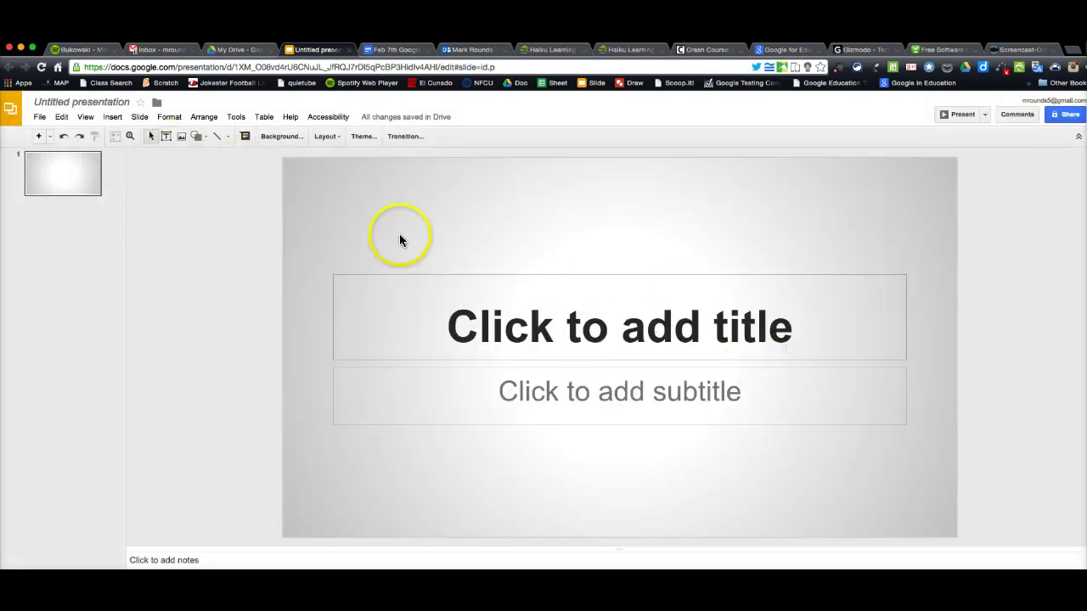
Enter Presentation as the title on the first slide.
click(464, 318)
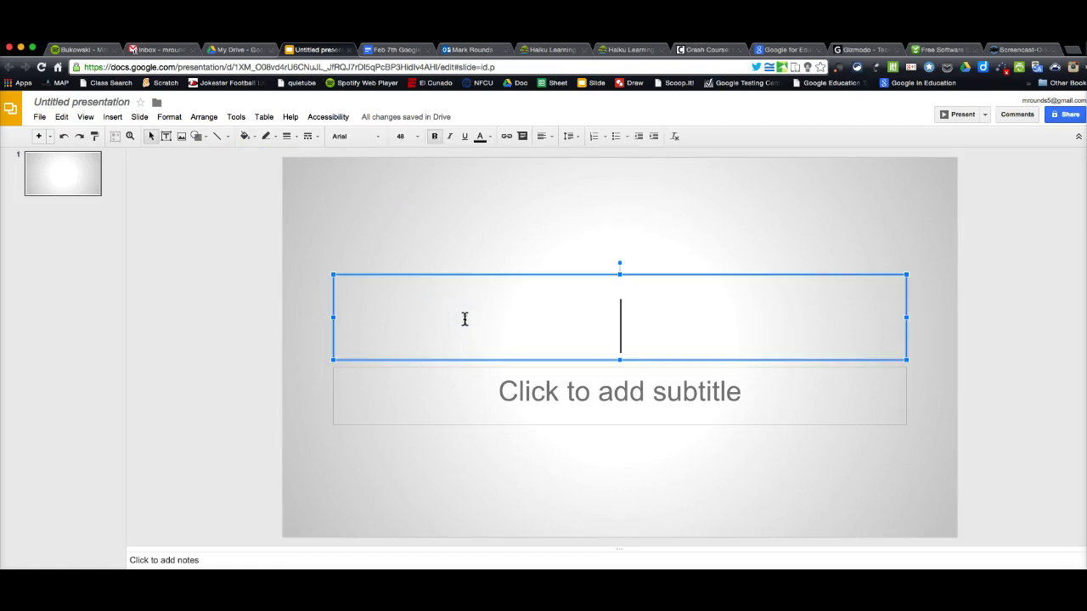
text(Presentat)
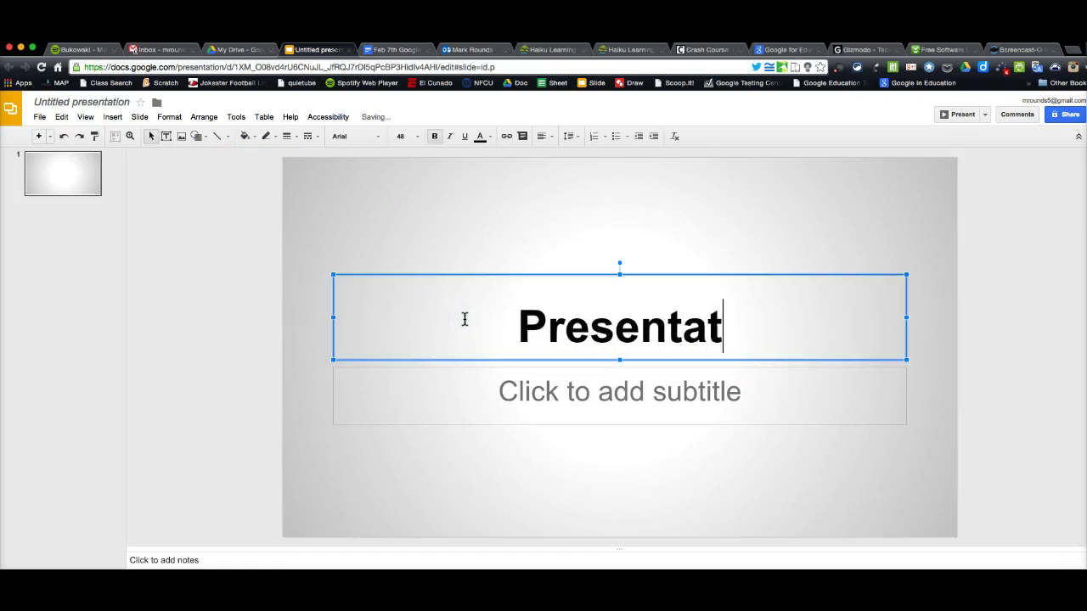
text(ion)
click(260, 274)
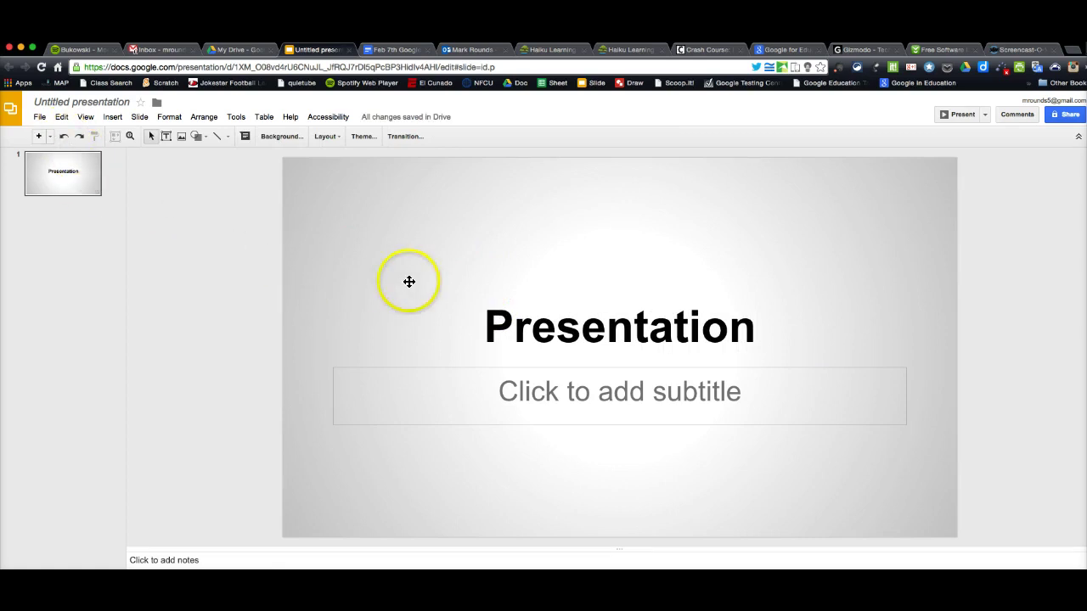
Start sharing the presentation and save it under the name Preso.
click(1064, 115)
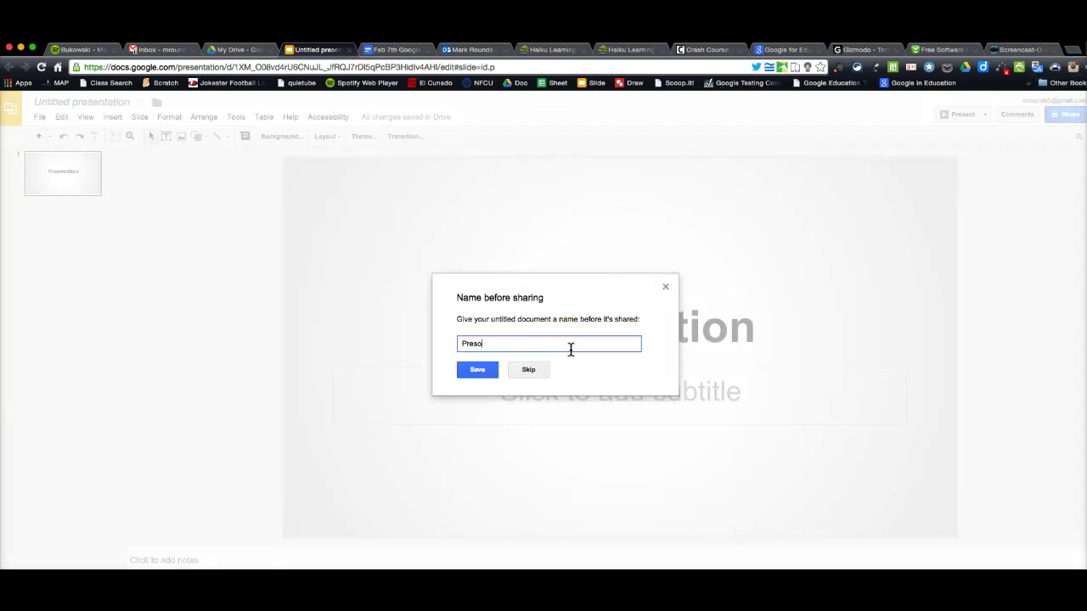
click(478, 372)
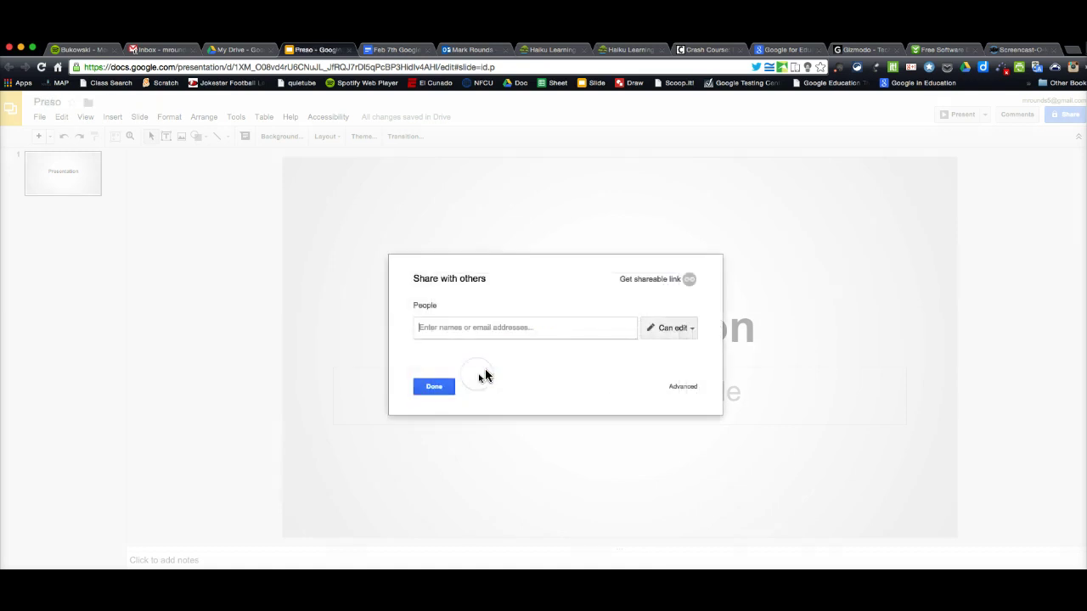
Turn on link sharing with access for anyone with the link to view, and copy the shareable link.
click(650, 282)
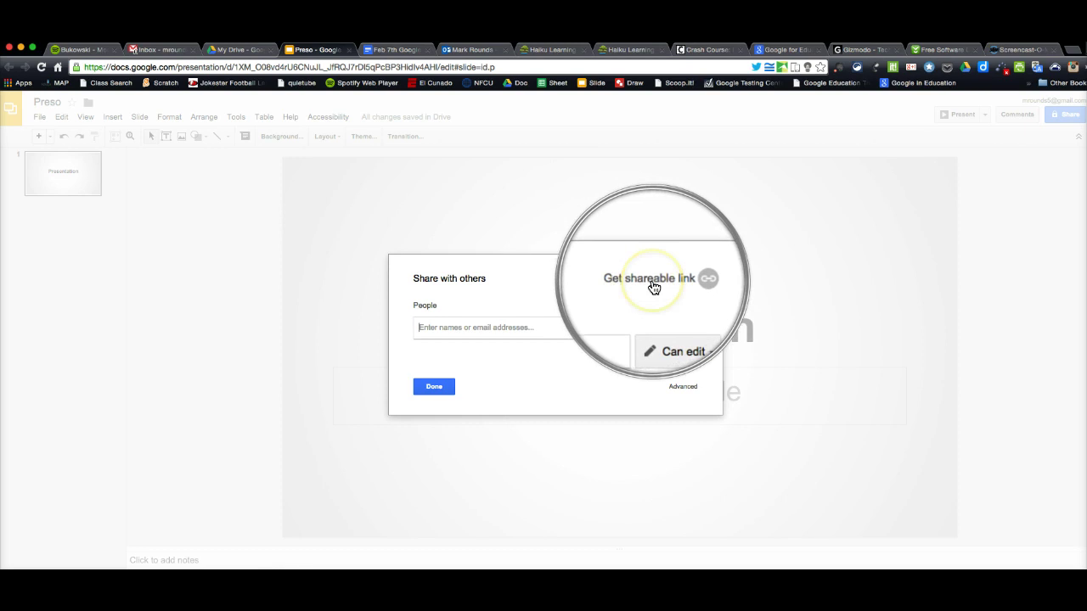
click(653, 287)
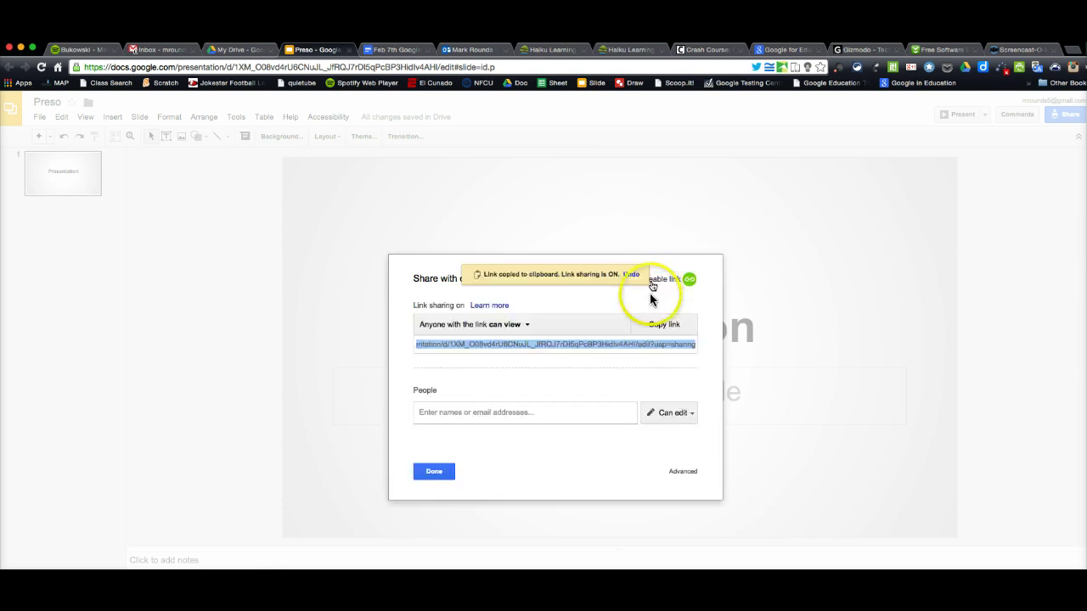
right_click(565, 342)
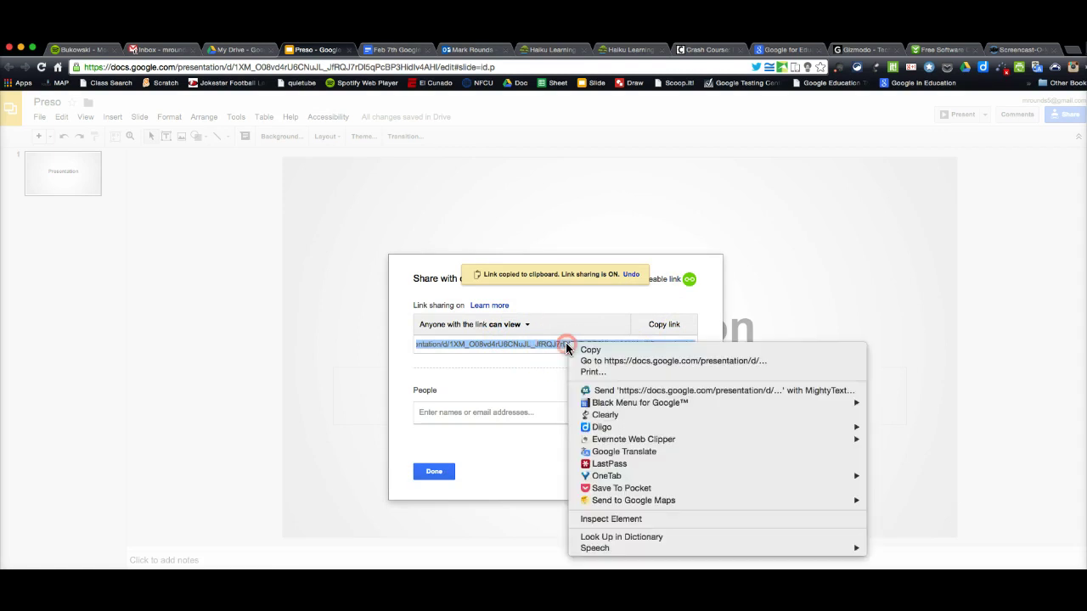
click(599, 349)
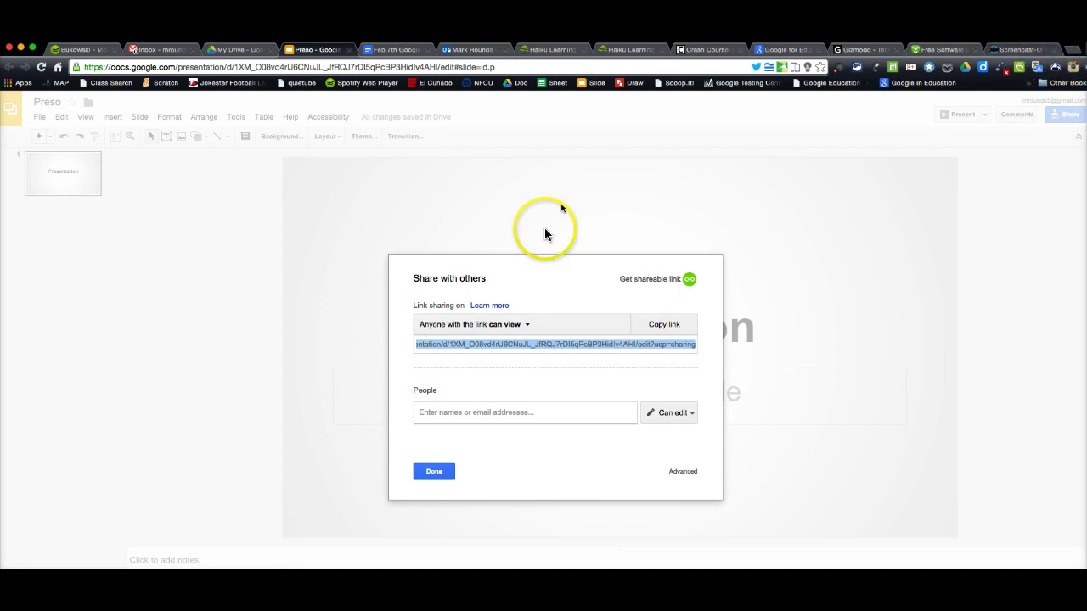
click(520, 327)
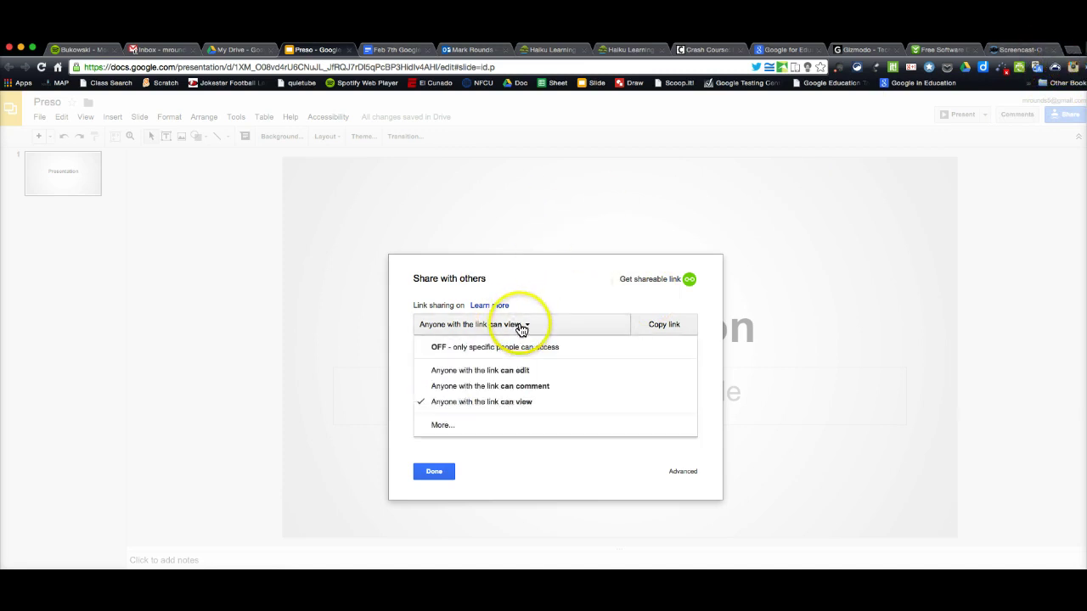
click(520, 405)
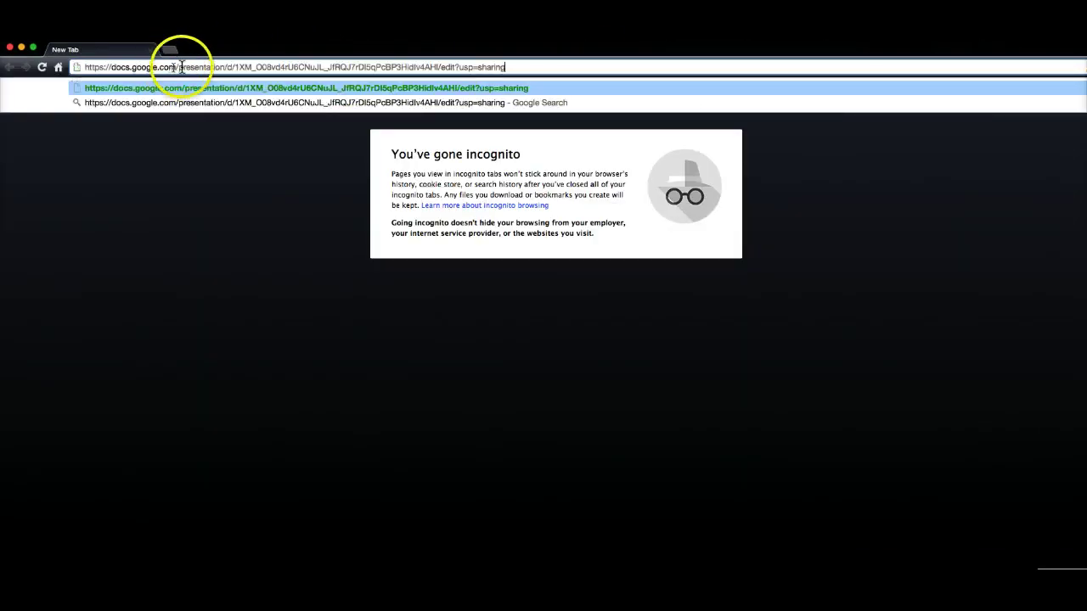
Open the copied sharing link in an incognito window and test selecting the slide title as a viewer.
key(Return)
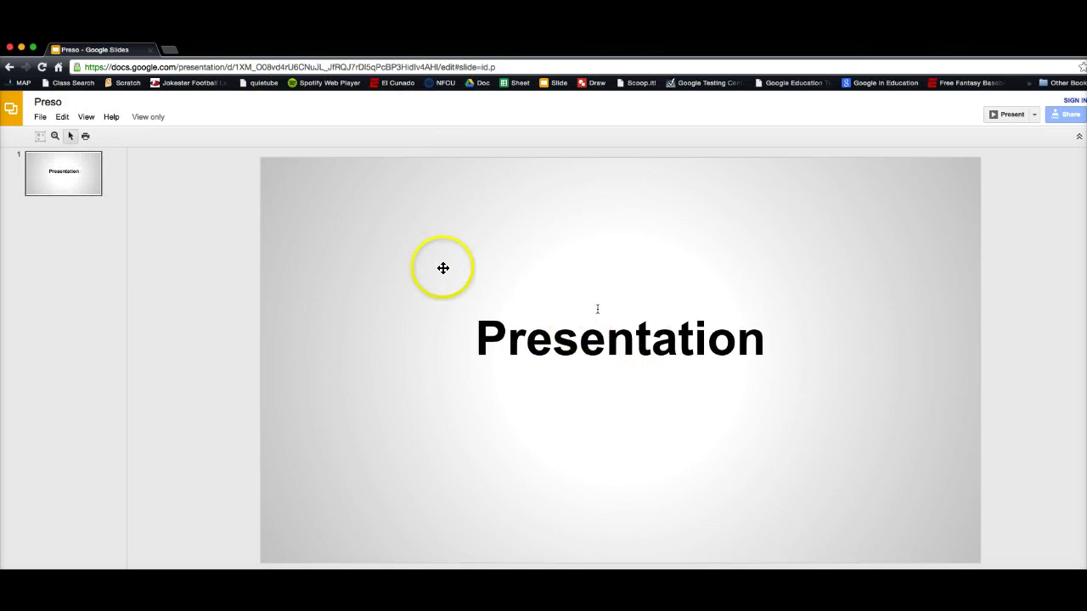
click(641, 381)
click(599, 341)
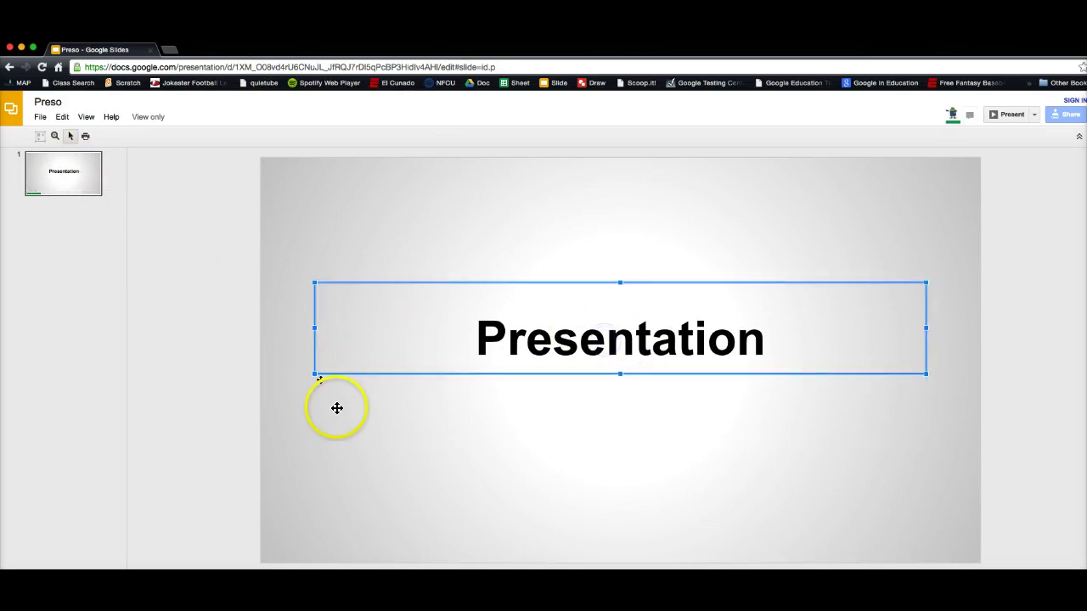
click(411, 449)
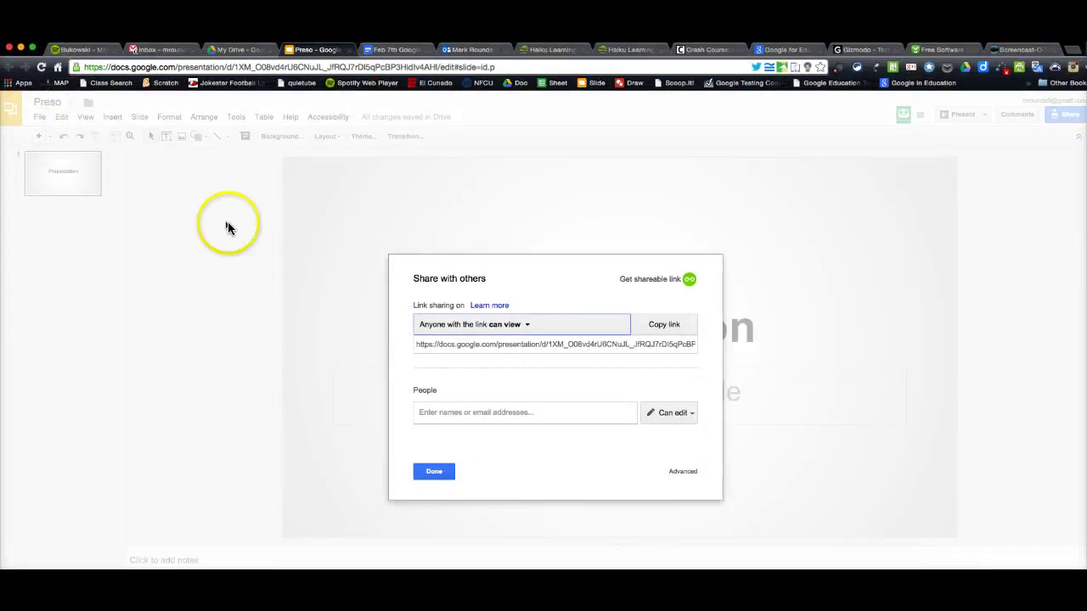
Finish the sharing settings and publish the presentation to the web as a link with the default 3-second auto-advance.
click(433, 472)
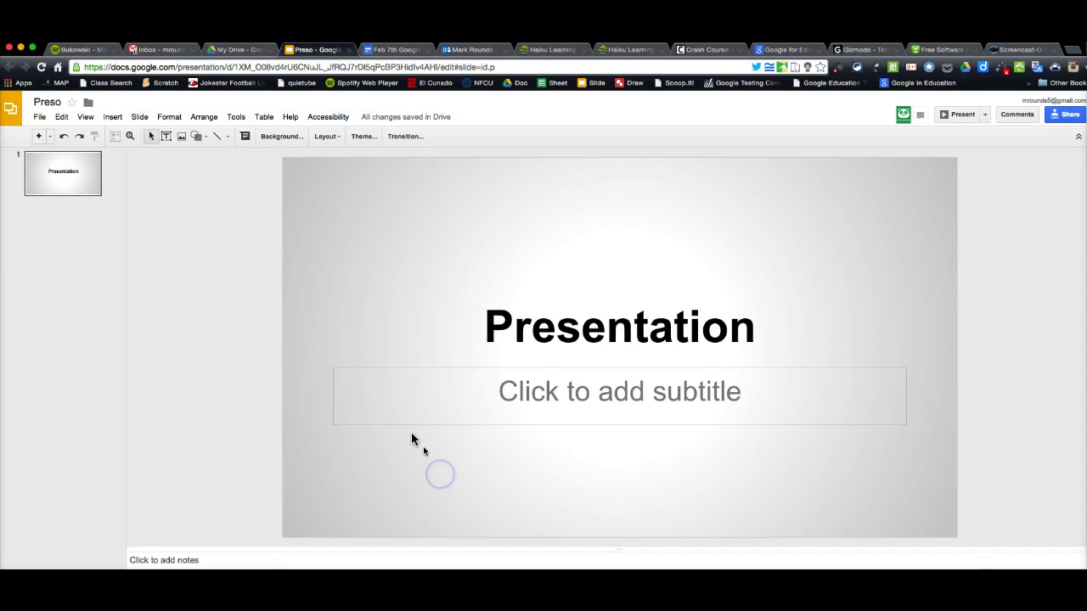
click(40, 116)
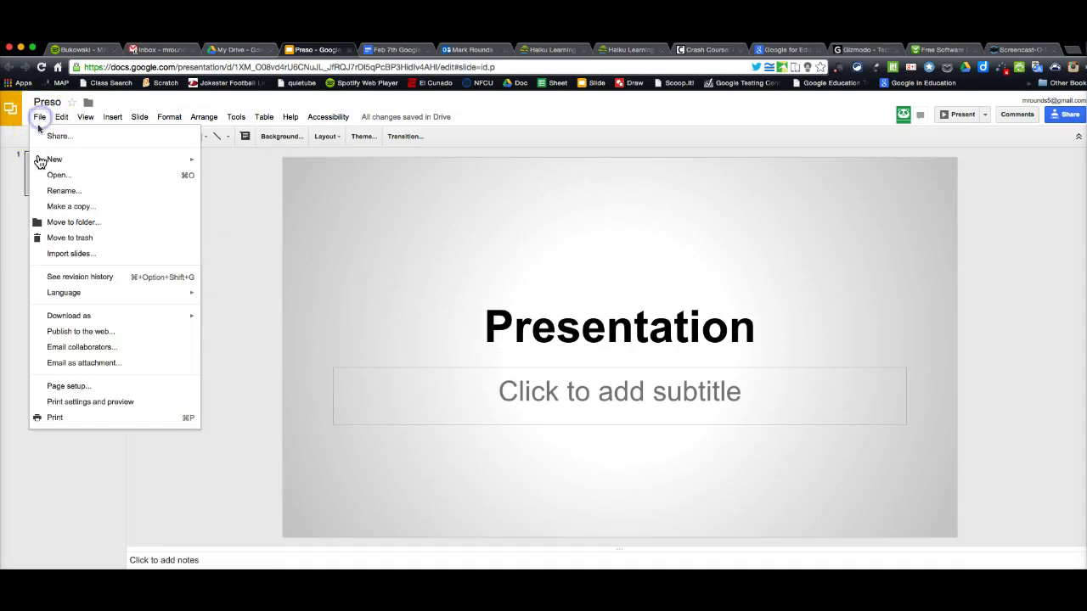
click(84, 335)
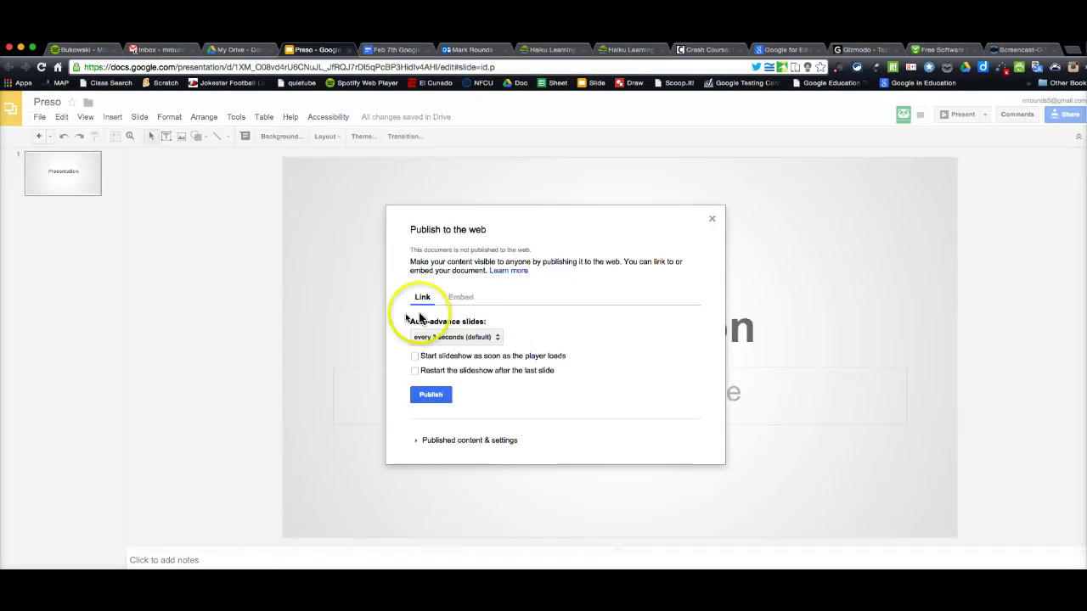
click(433, 395)
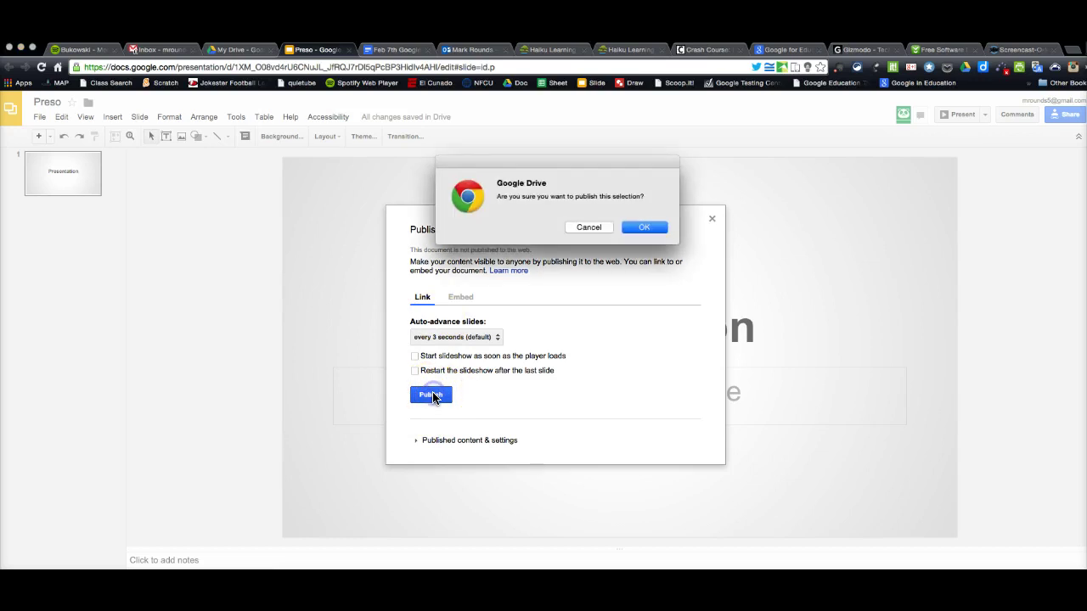
click(644, 227)
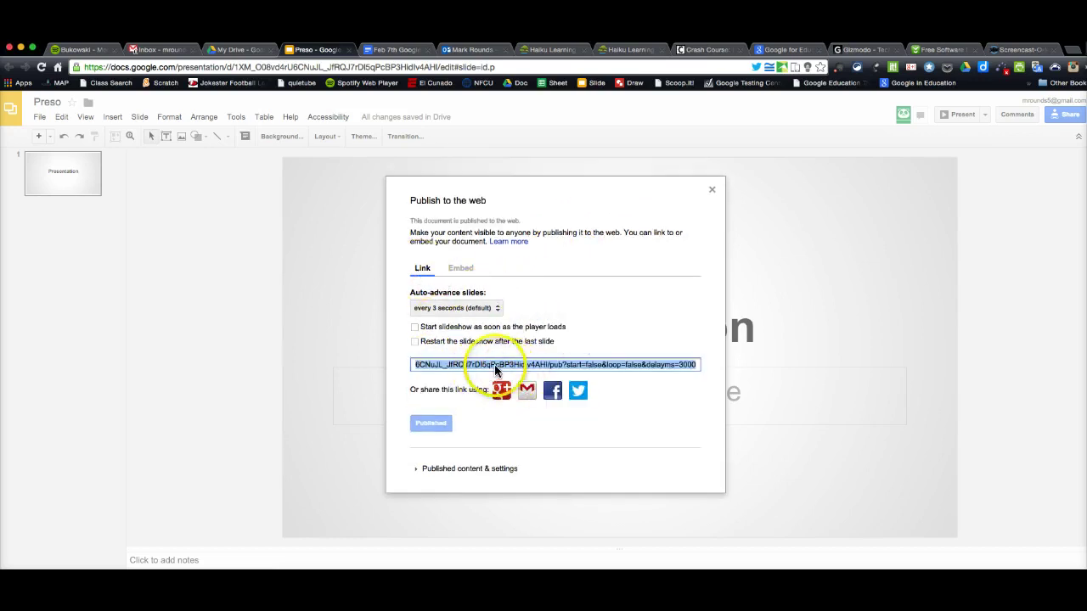
Select the whole published presentation link and copy it.
click(493, 366)
right_click(497, 367)
click(485, 363)
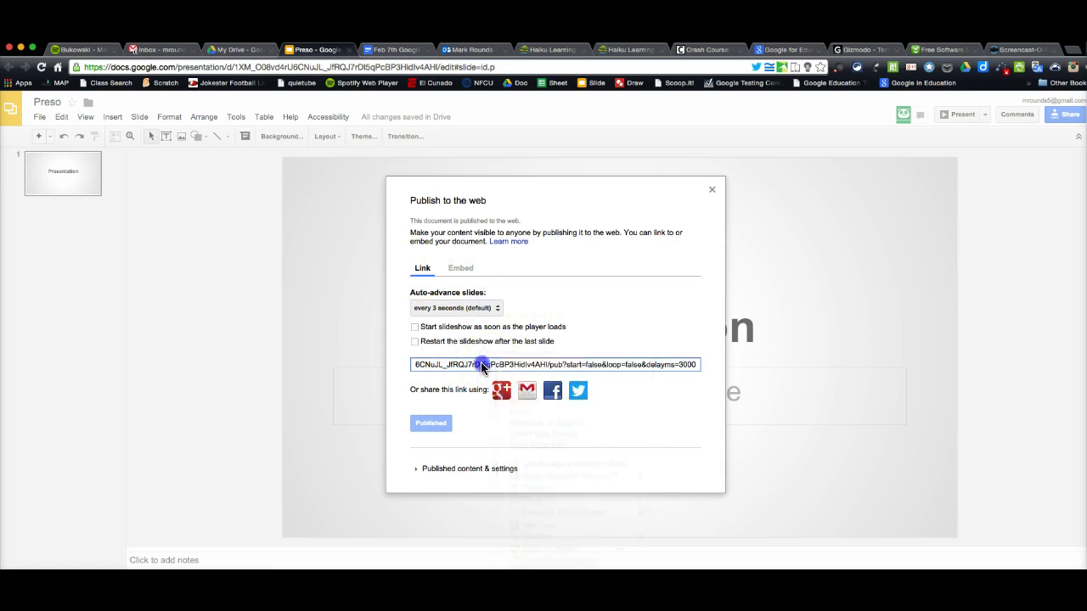
triple_click(483, 364)
right_click(482, 366)
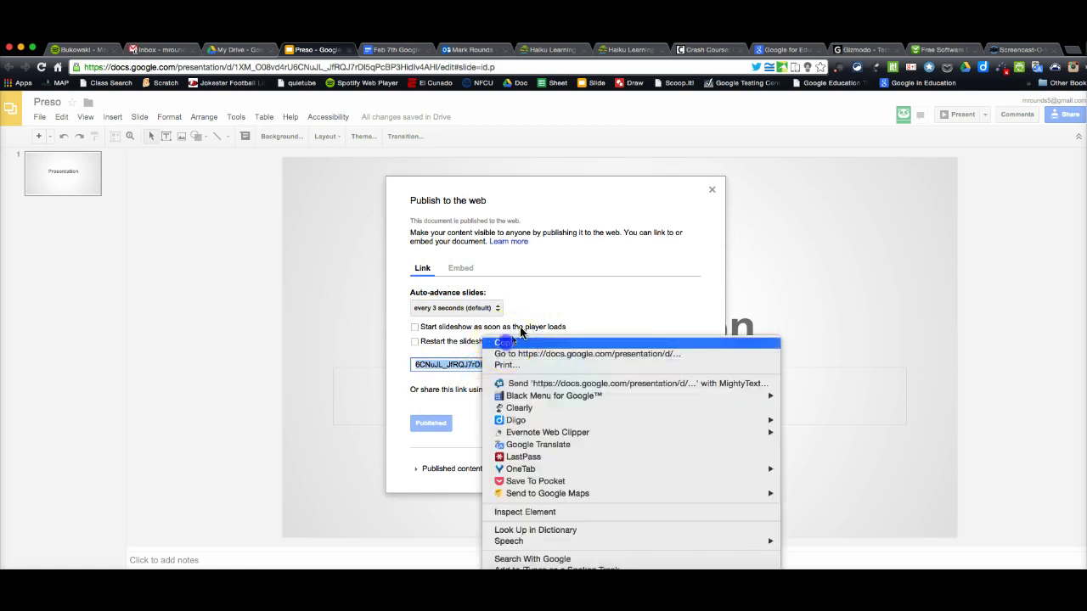
click(497, 343)
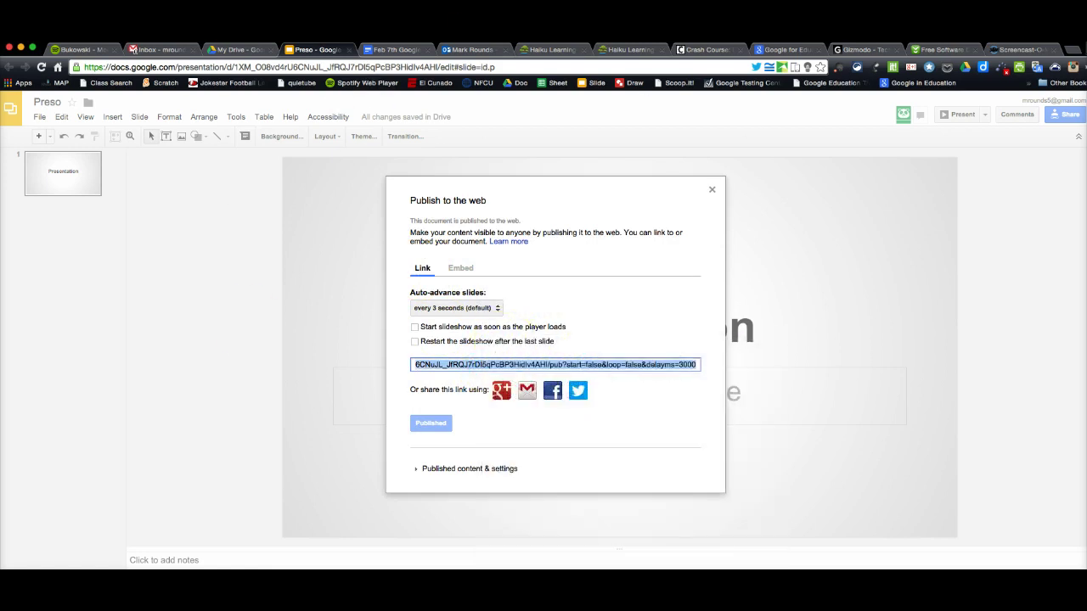
View the published link in a new tab of the incognito window, and close that window.
click(255, 41)
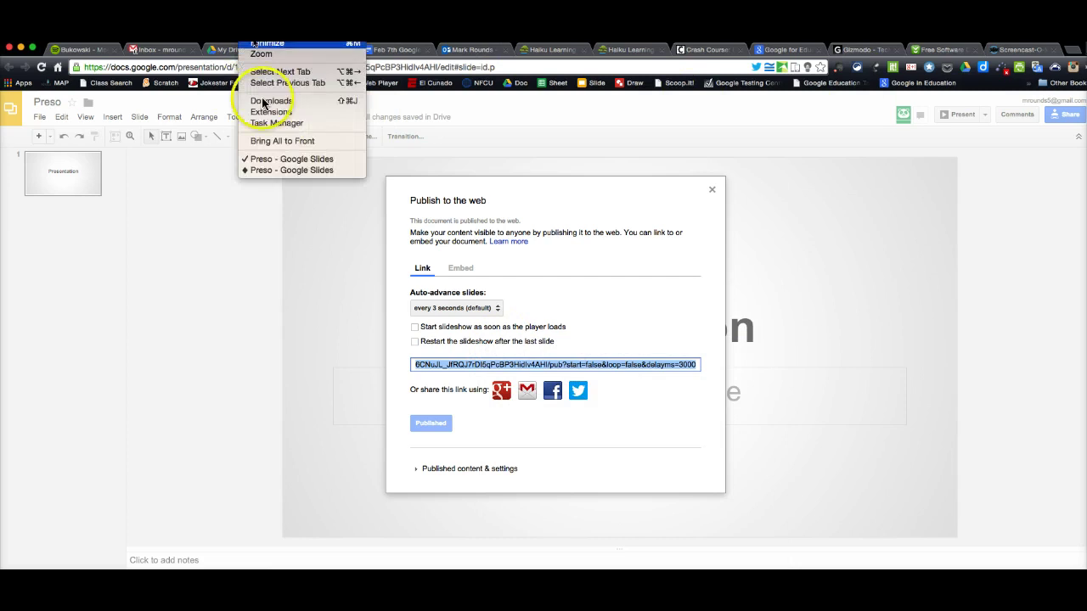
click(268, 170)
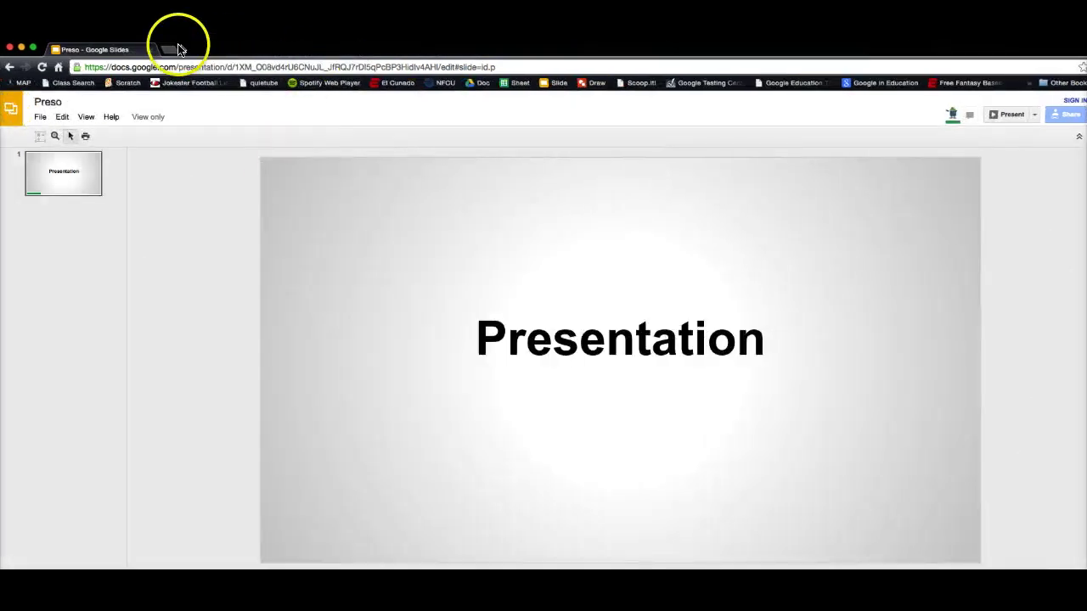
click(171, 49)
key(super+v)
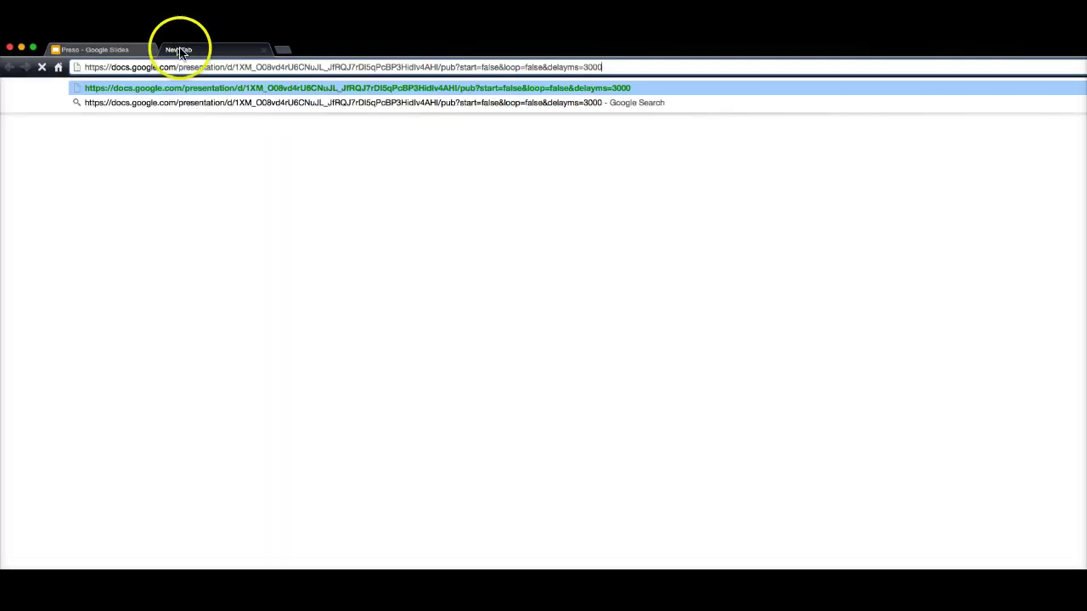
key(Return)
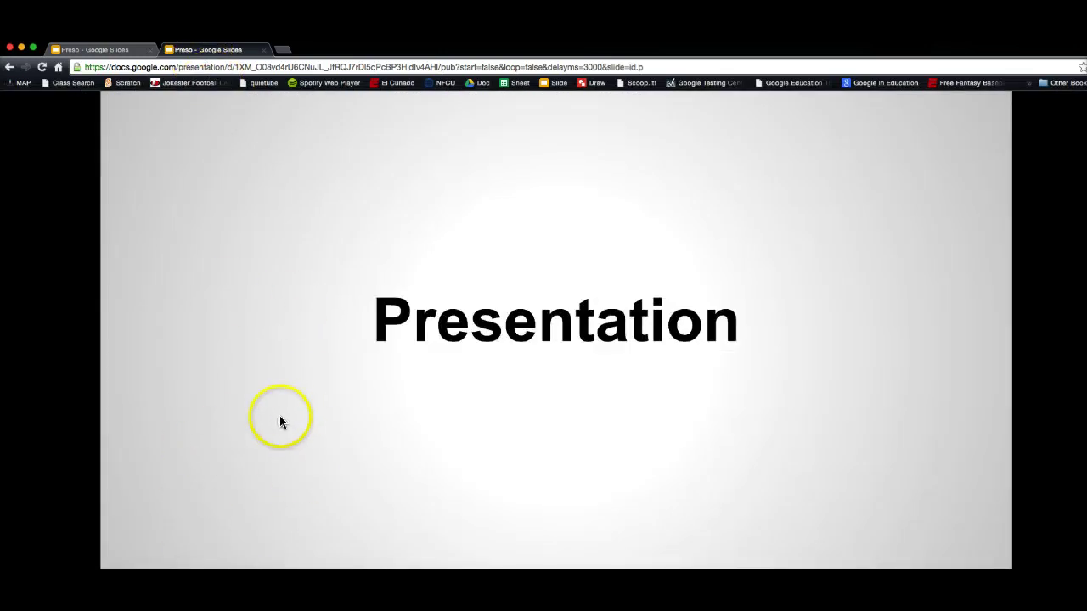
click(268, 113)
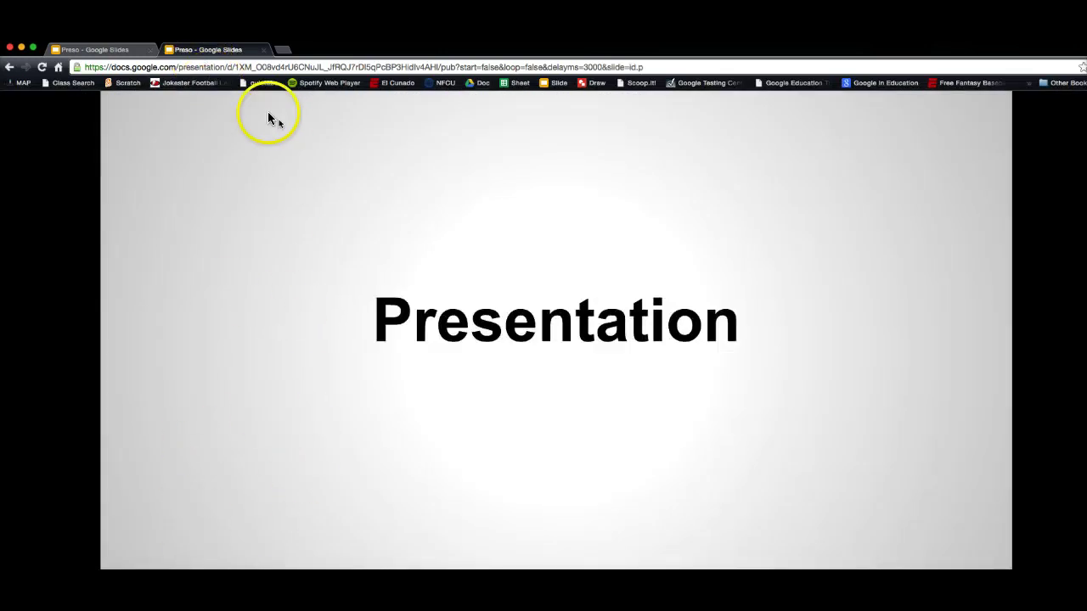
click(10, 47)
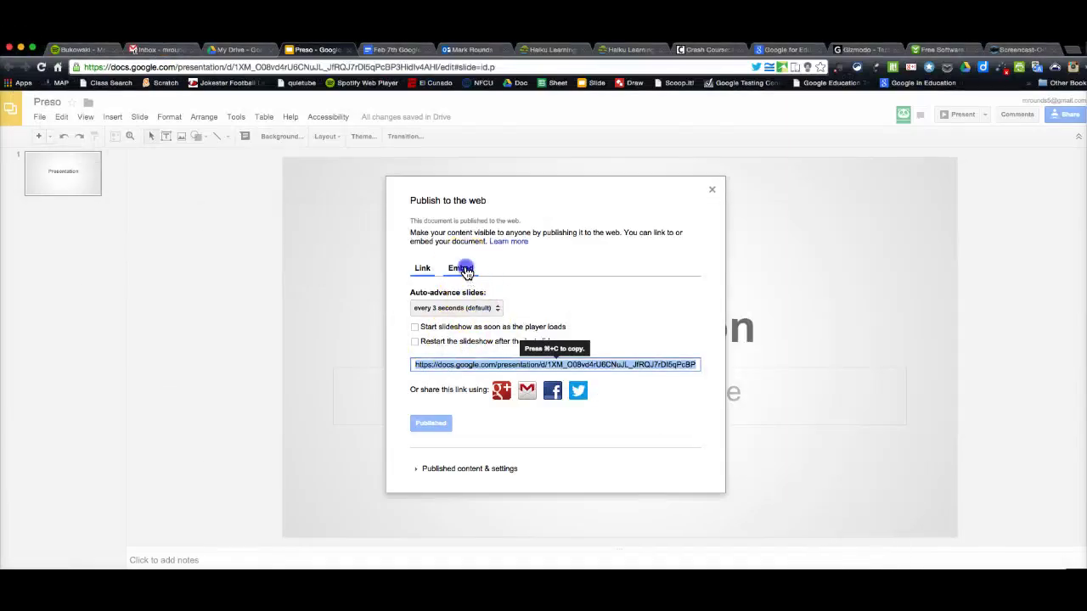
Switch the web publishing options to embedding and select the entire iframe embed code at medium slide size.
click(463, 269)
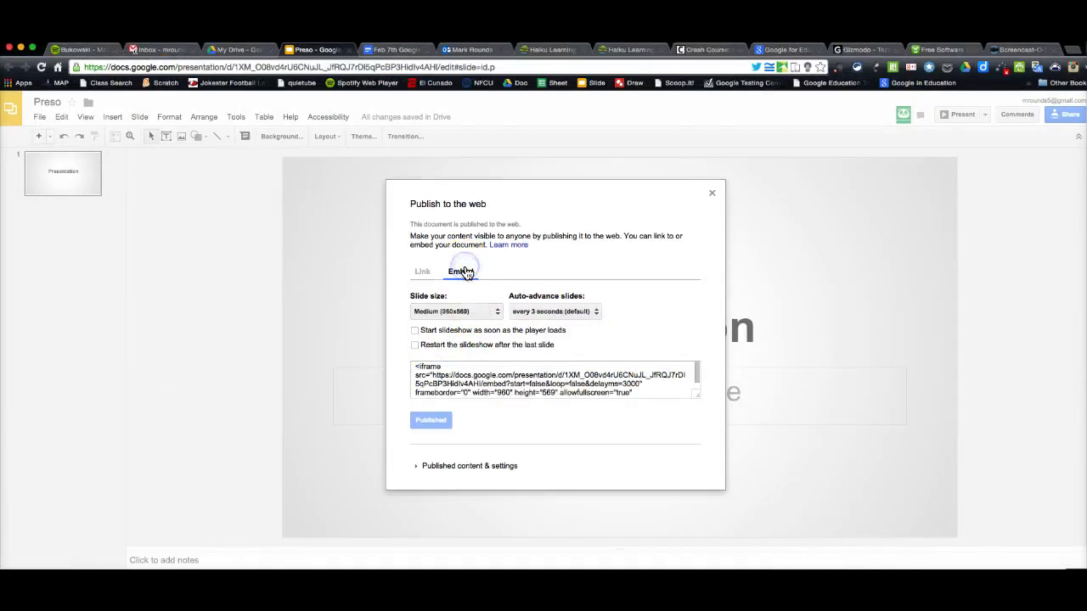
drag(415, 367, 672, 395)
click(659, 399)
click(671, 401)
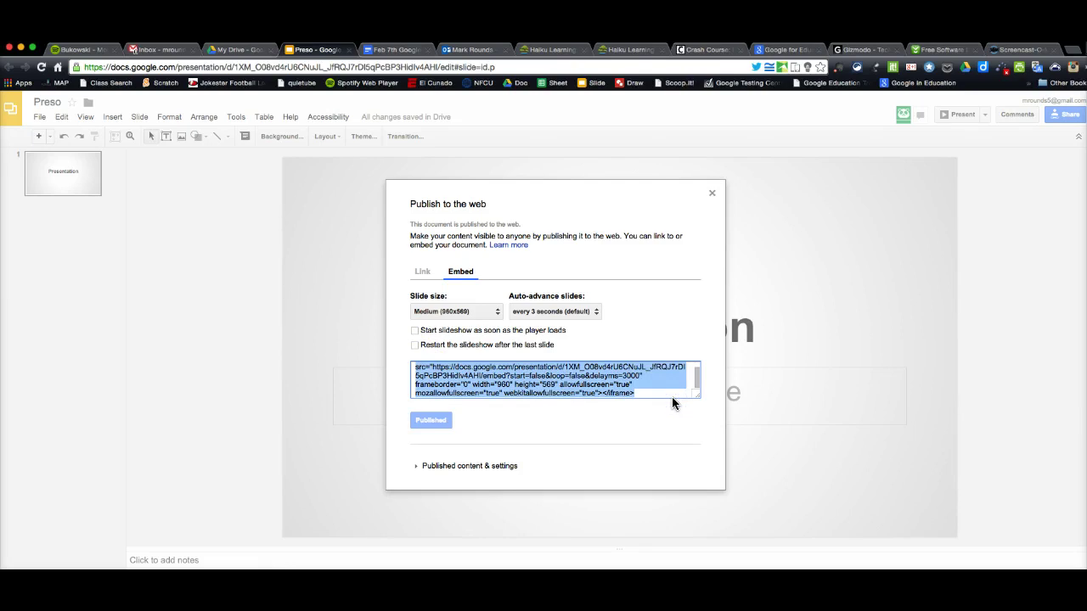
click(553, 382)
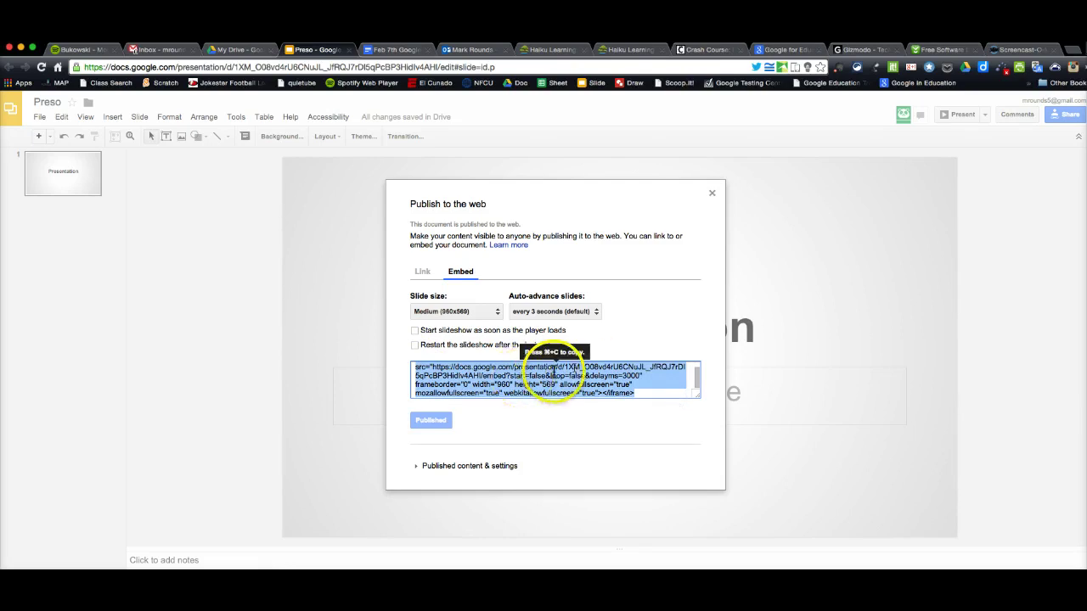